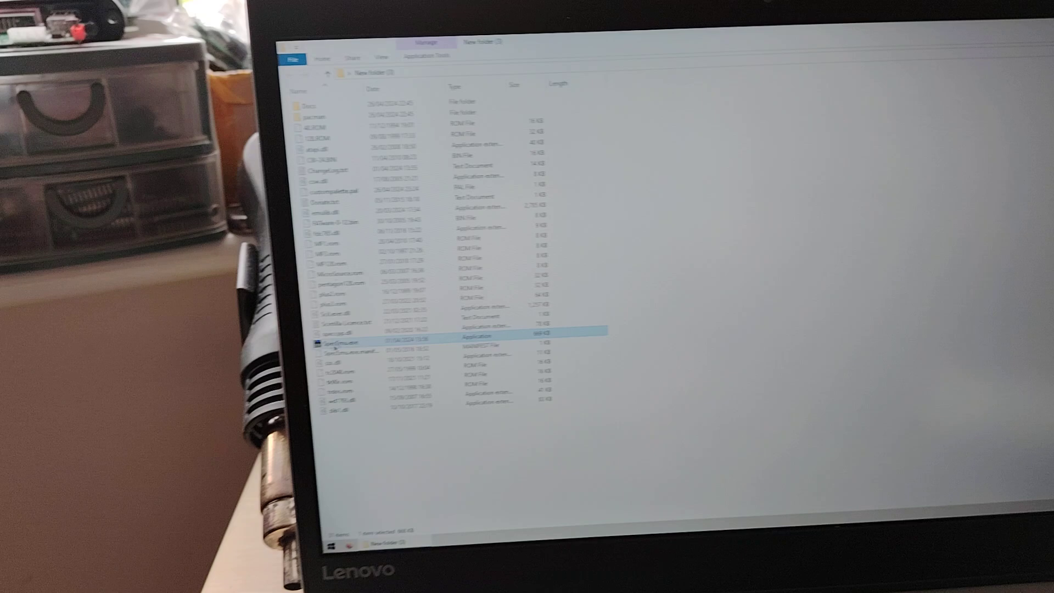
Start SpecEmu.exe from its folder to reach the Spectrum +2A start-up menu.
{"action": "double_click", "coordinate": [335, 346]}
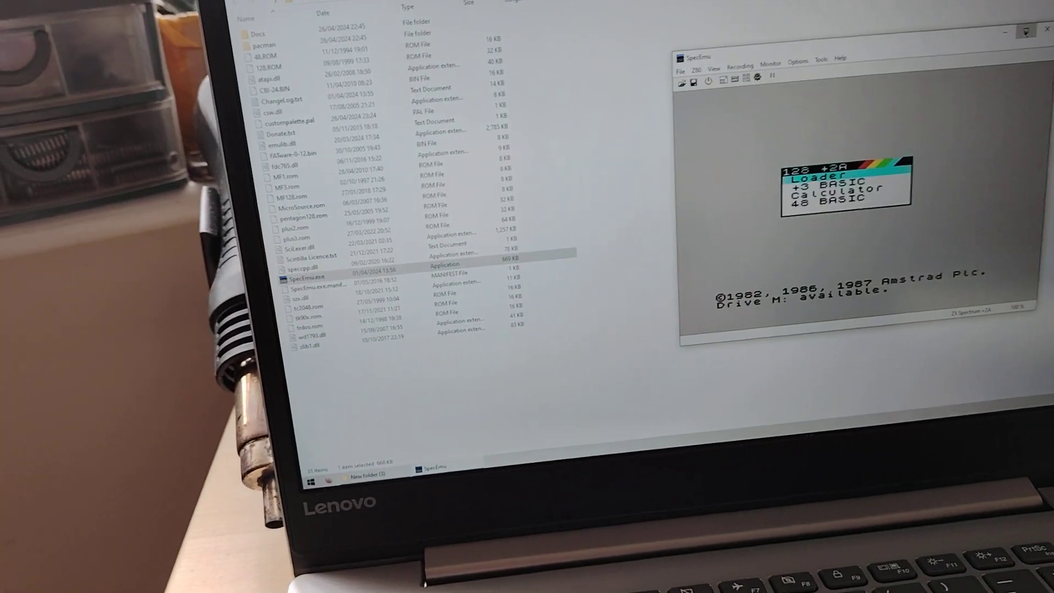
Maximize SpecEmu, view the version 3.4 About details, and enable Real Tape Mode (WIP).
{"action": "left_click", "coordinate": [1026, 32]}
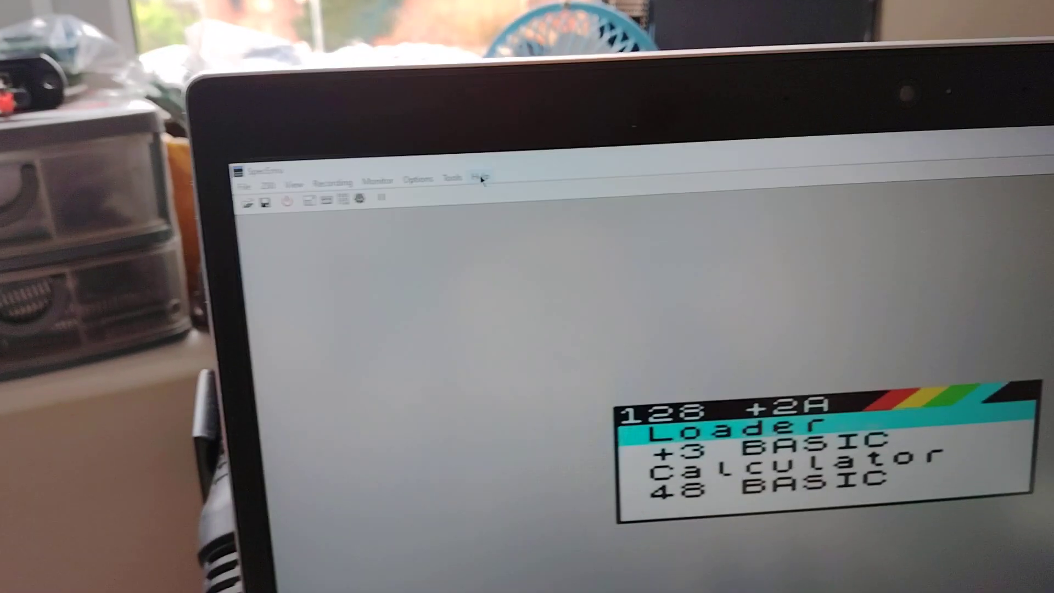
{"action": "left_click", "coordinate": [396, 206]}
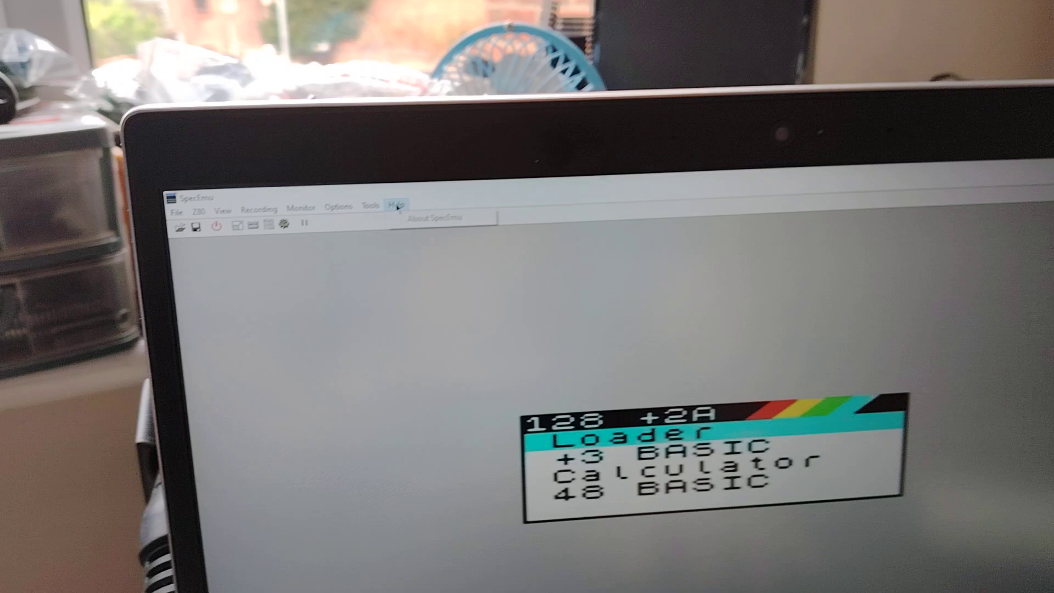
{"action": "left_click", "coordinate": [425, 218]}
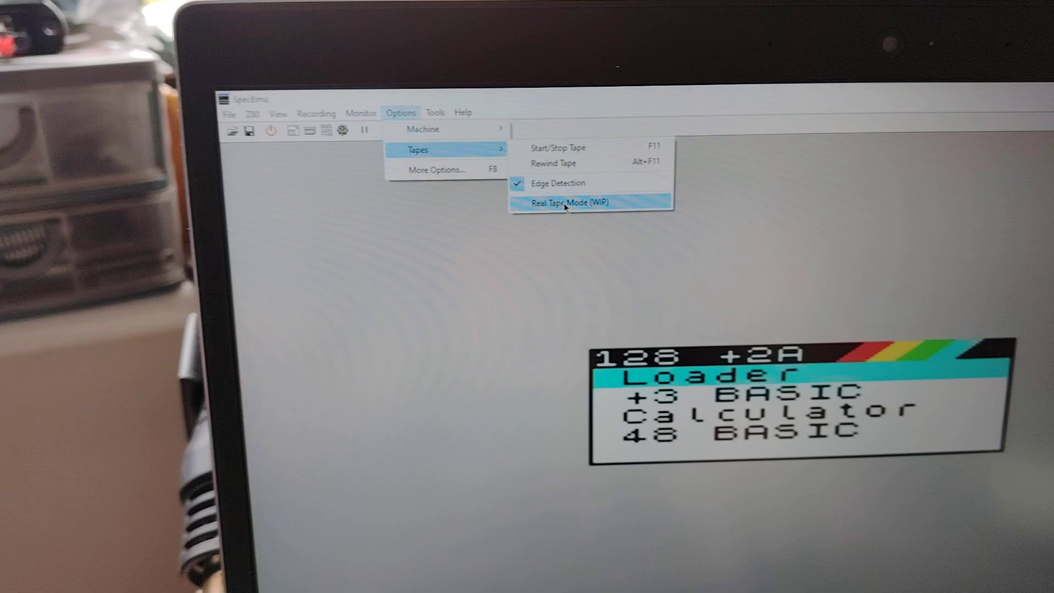
{"action": "left_click", "coordinate": [558, 196]}
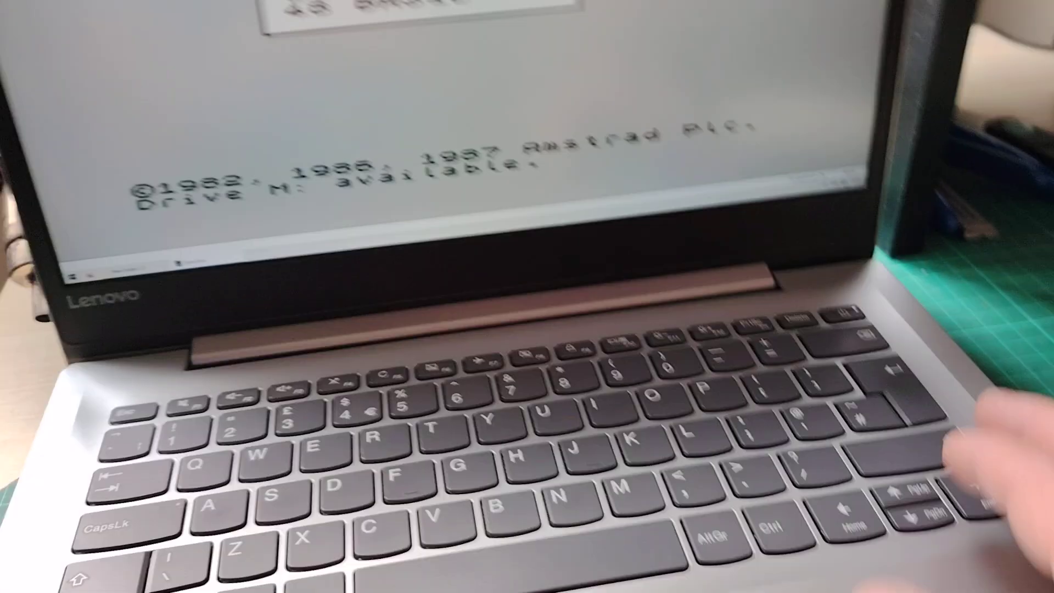
Choose Loader in the +2A menu to load Krazy Golf from the cassette.
{"action": "key", "text": "Return"}
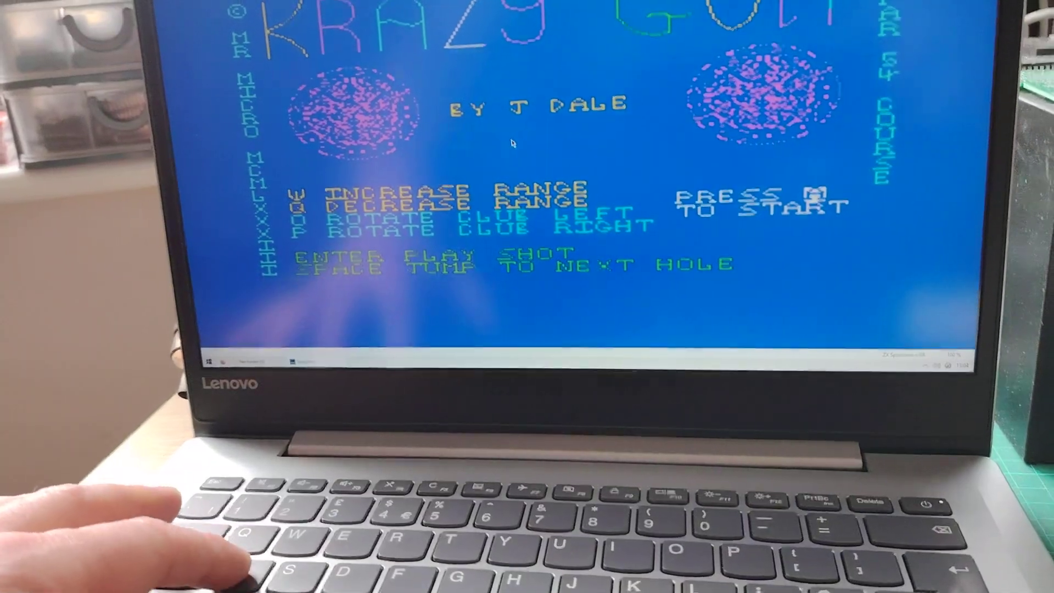
Start Krazy Golf from its title screen with the S key.
{"action": "key", "text": "s"}
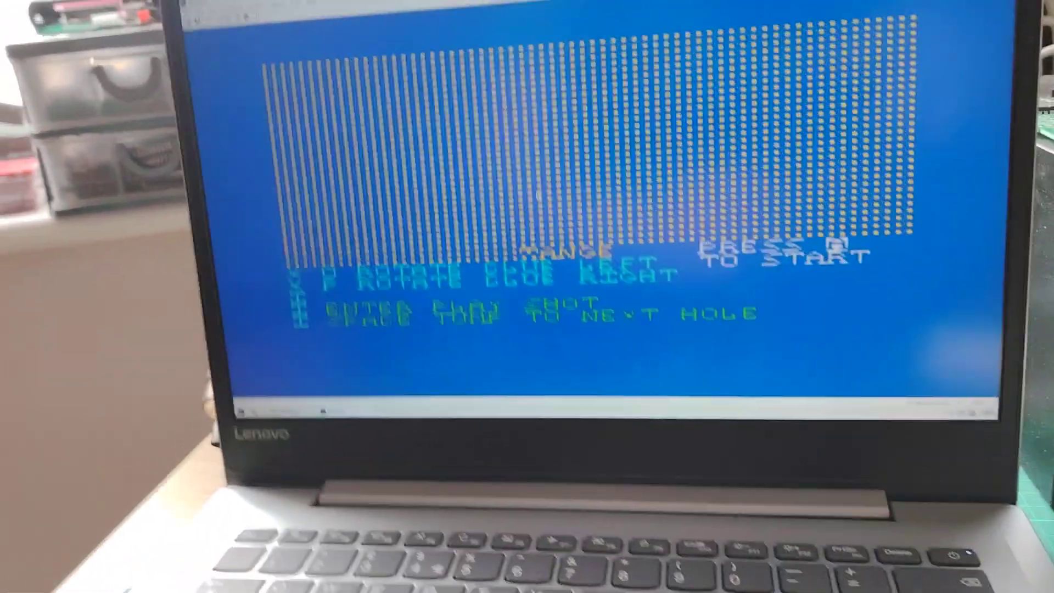